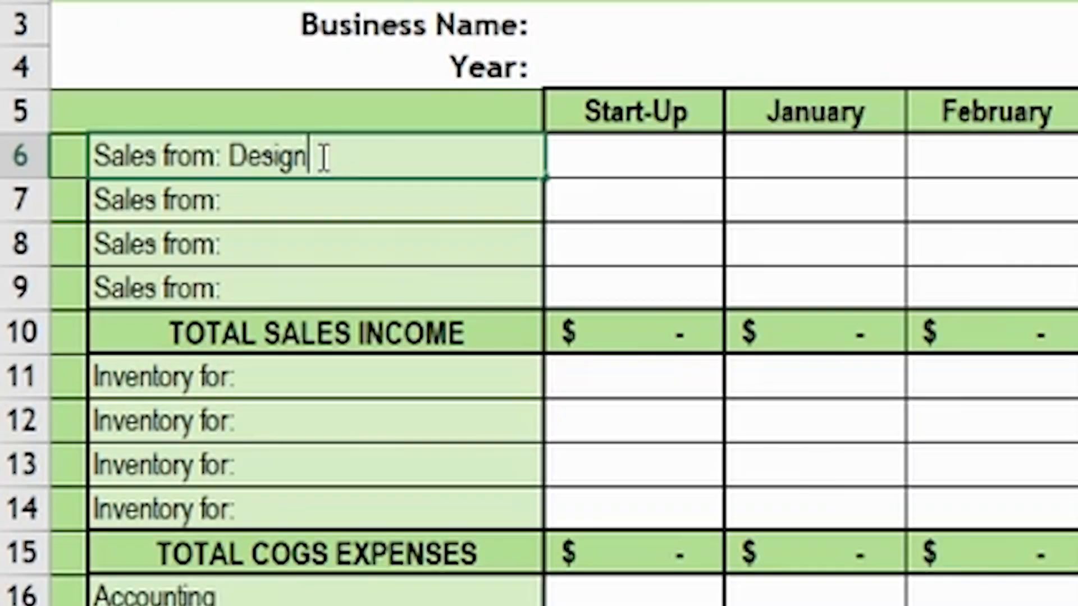
# Complete the first two sales source labels as Design Income and Landscaping Contracts
pyautogui.write('Income')
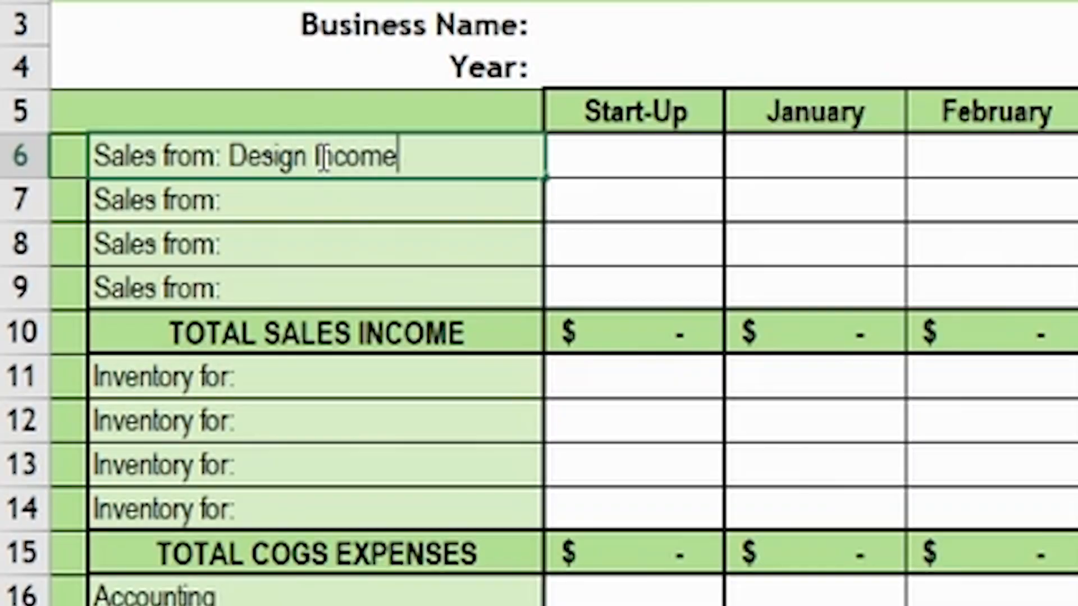
pyautogui.press('Return')
pyautogui.doubleClick(378, 198)
pyautogui.write('Landscaping')
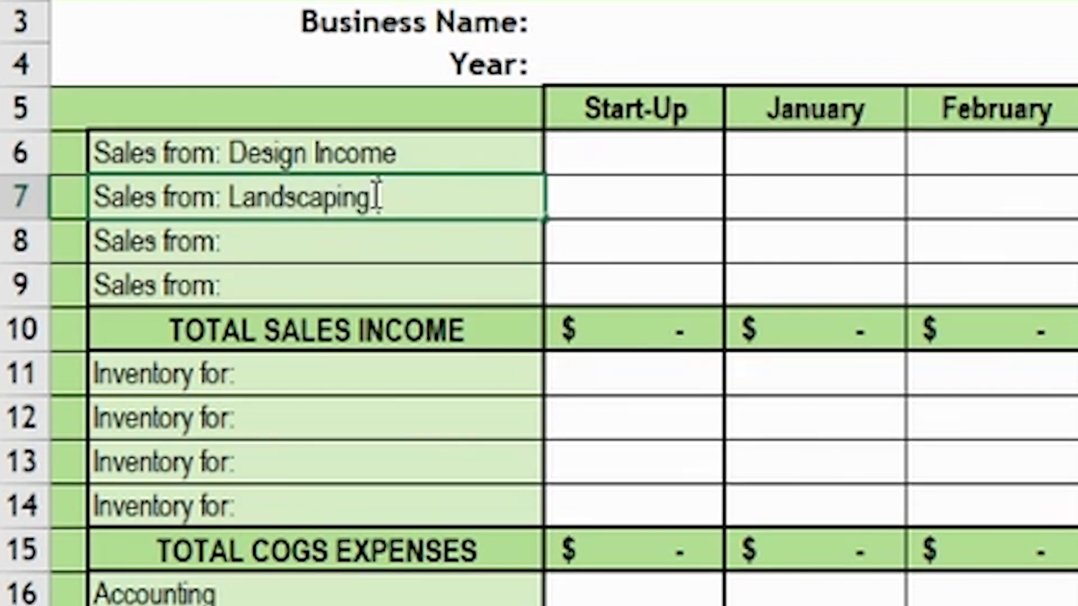
pyautogui.write(' Contracts')
pyautogui.press('Return')
# Complete the remaining two sales source labels as Product Sales and Other Income
pyautogui.doubleClick(414, 239)
pyautogui.write('Product Sales')
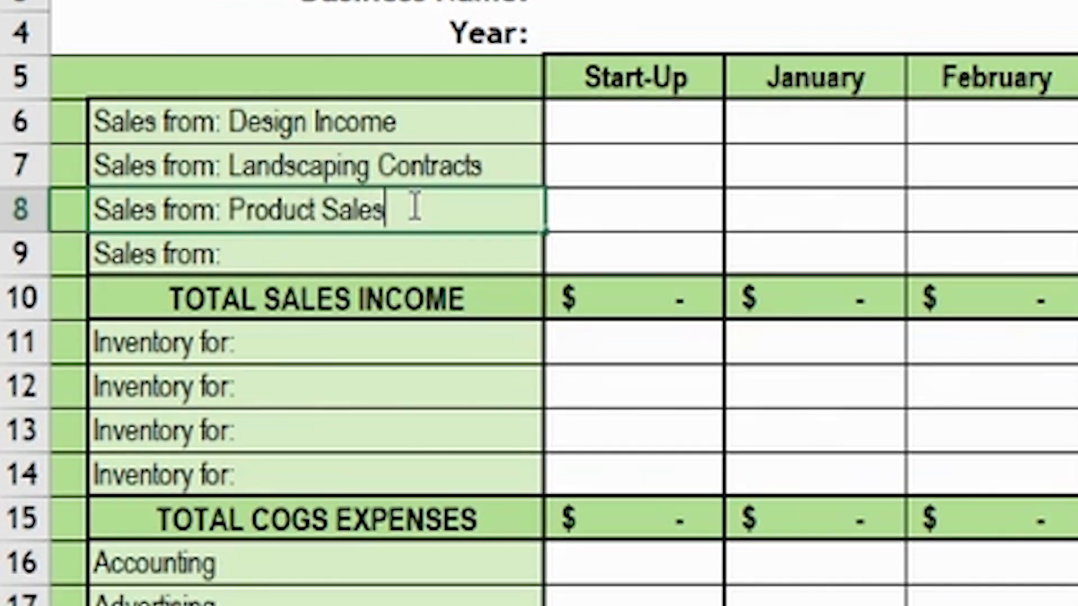
pyautogui.press('Return')
pyautogui.doubleClick(443, 250)
pyautogui.write('Other Inbc')
pyautogui.press('BackSpace')
pyautogui.press('BackSpace')
pyautogui.write('co')
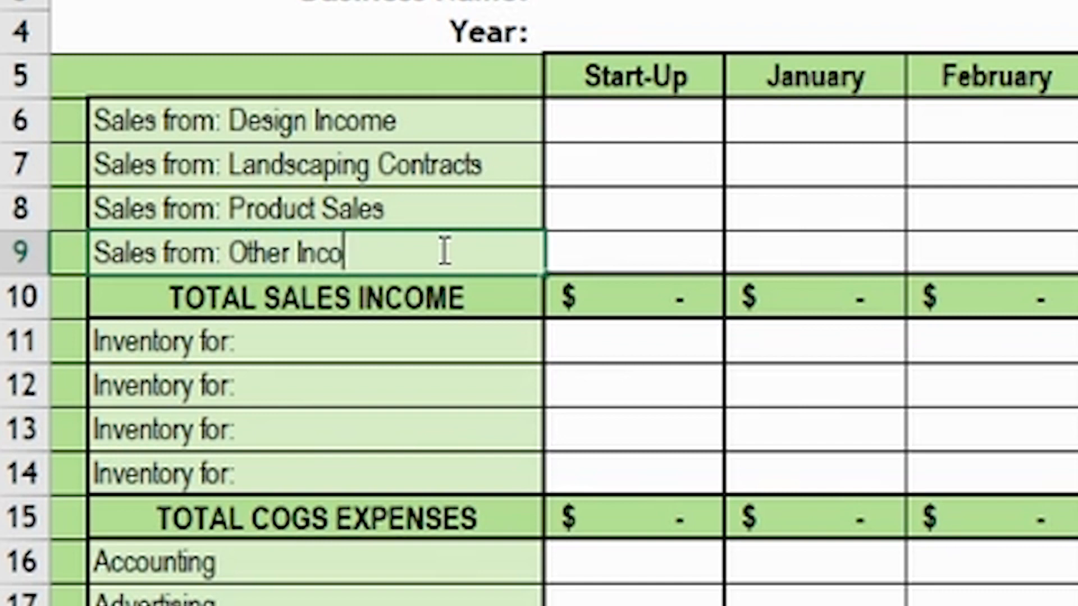
pyautogui.write('me')
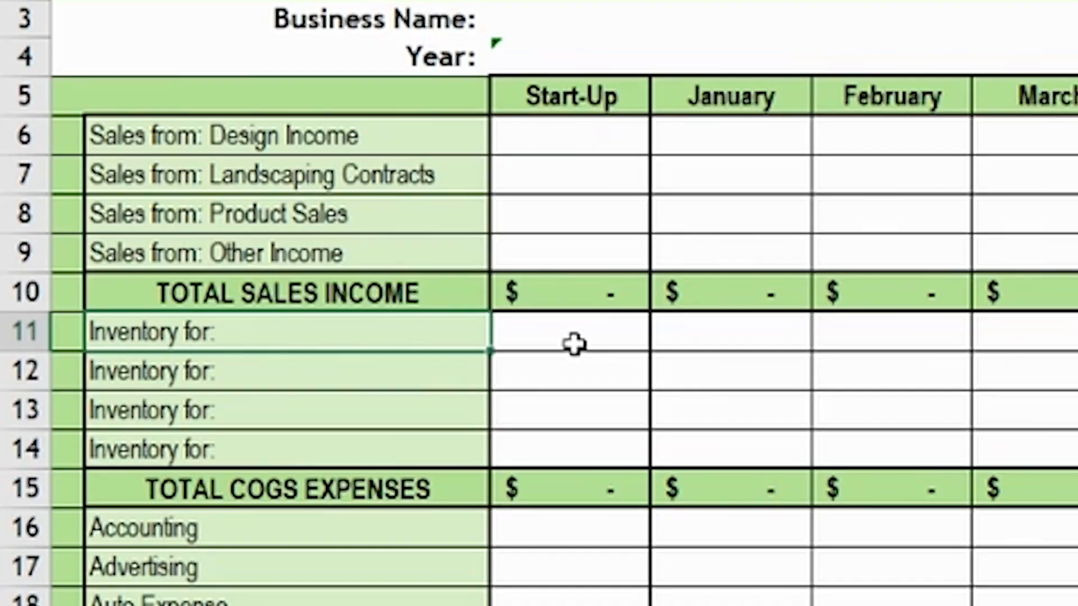
# Complete the first two inventory labels as Landscaping Contracts and Product Sales
pyautogui.doubleClick(399, 340)
pyautogui.write('Landscaping Contract')
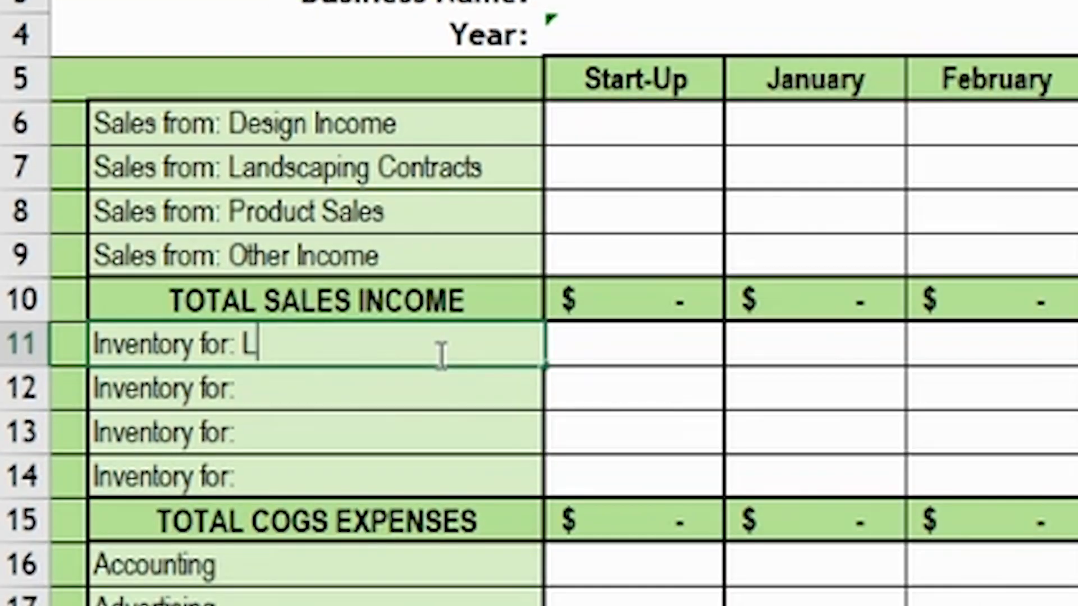
pyautogui.write('s')
pyautogui.doubleClick(485, 390)
pyautogui.write('Product Sales')
pyautogui.press('Return')
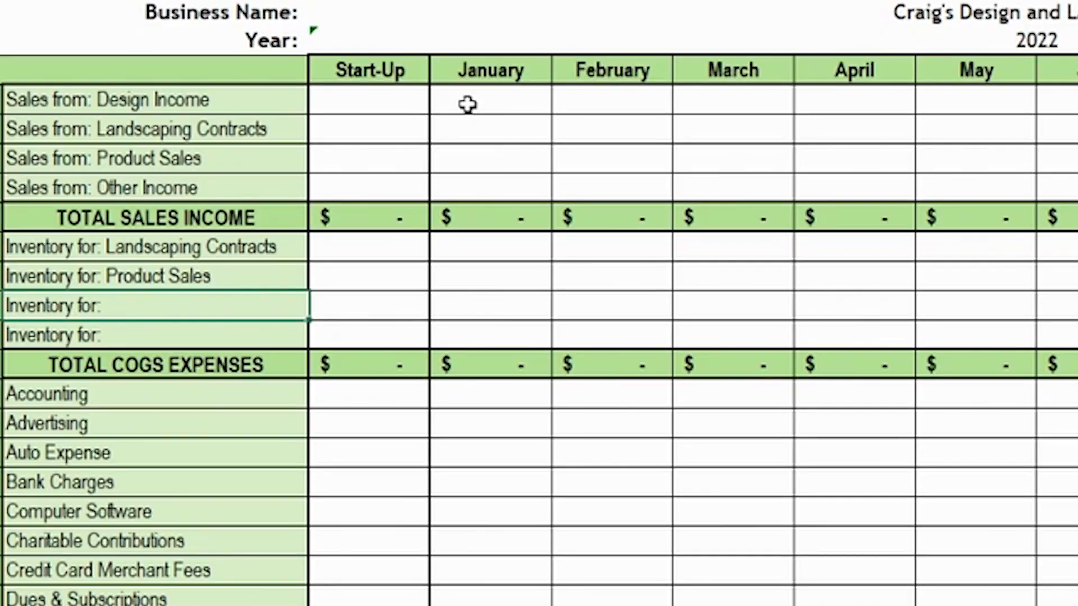
# Enter Design Income sales of 1800 for January and fill the value across through December
pyautogui.click(468, 104)
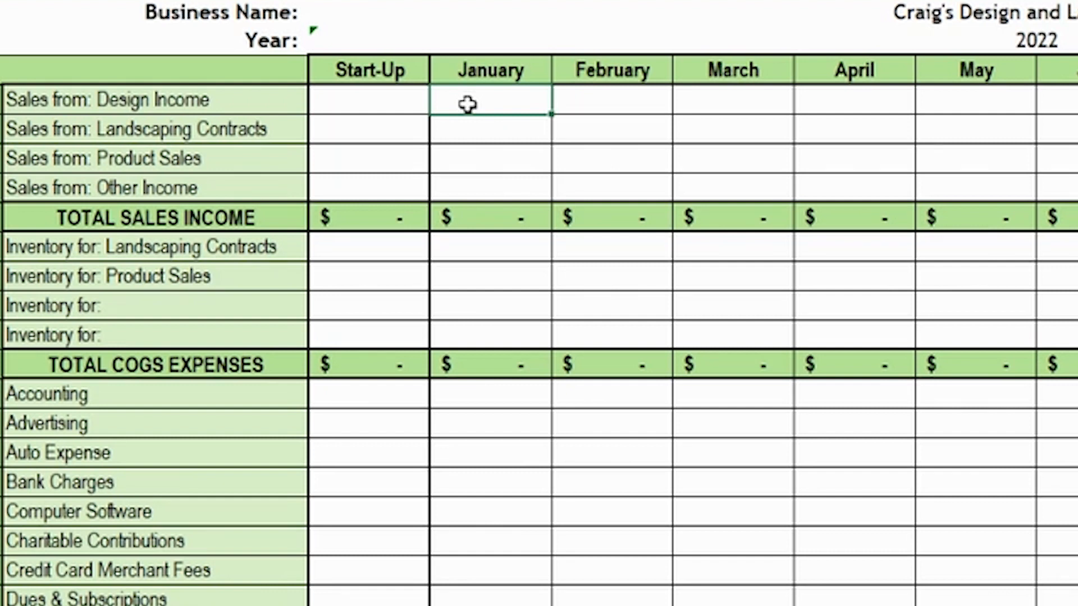
pyautogui.write('1800')
pyautogui.press('Return')
pyautogui.press('Up')
pyautogui.moveTo(184, 225); pyautogui.dragTo(964, 220)
# Enter Landscaping Contracts sales of 0 for January, February and March
pyautogui.click(164, 237)
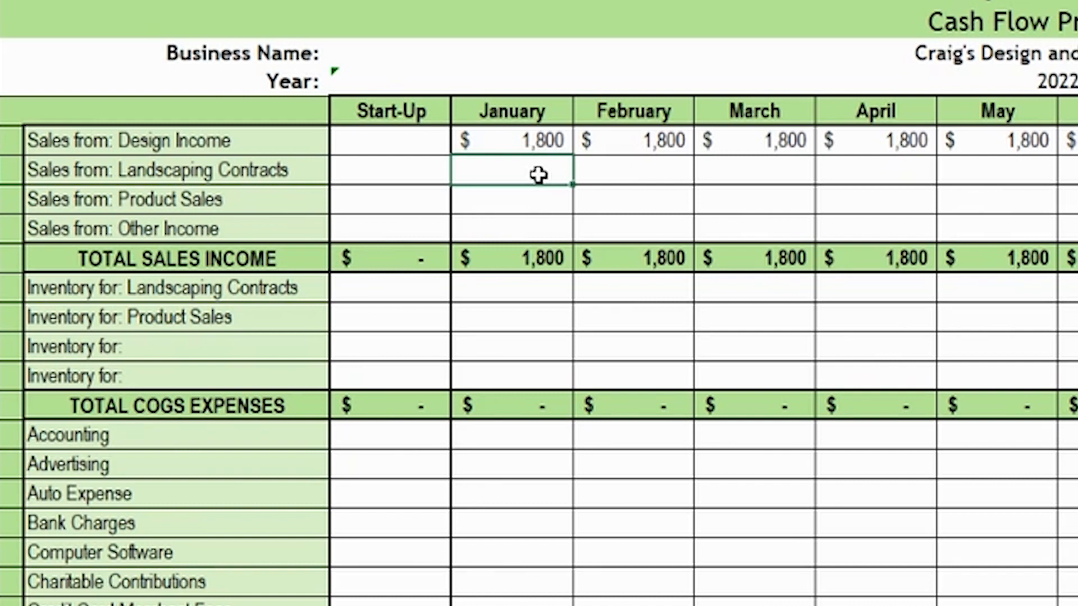
pyautogui.write('0')
pyautogui.press('Tab')
pyautogui.write('0')
pyautogui.press('Tab')
pyautogui.write('0')
pyautogui.press('Tab')
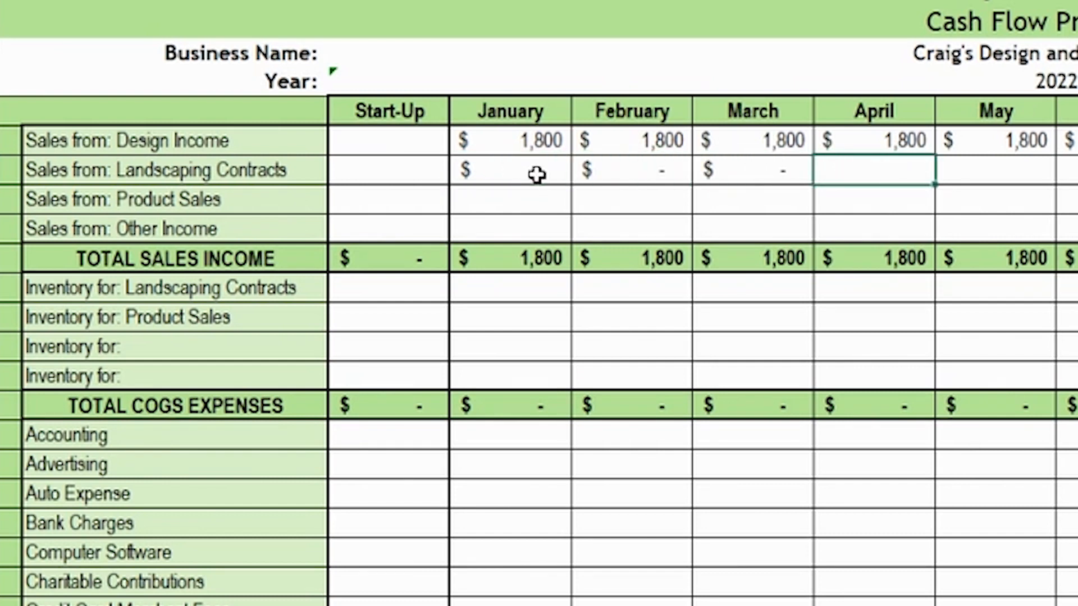
# Enter Landscaping Contracts sales of 7250 for April, 7750 for May, 8250 for June, 9000 for July and 8750 for August
pyautogui.write('7250')
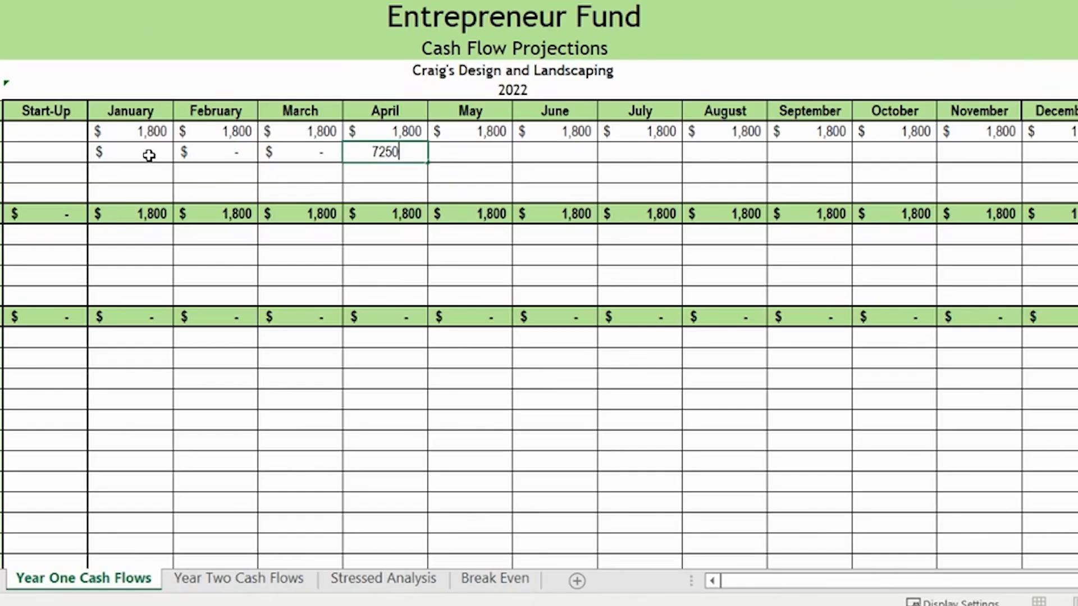
pyautogui.press('Tab')
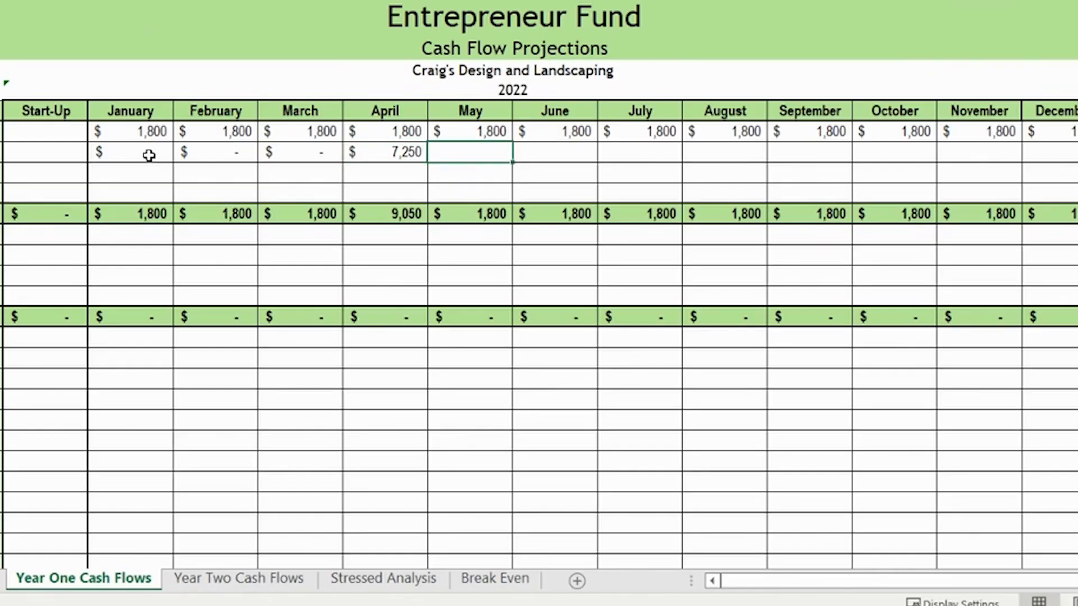
pyautogui.write('7750')
pyautogui.press('Tab')
pyautogui.write('8250')
pyautogui.press('Tab')
pyautogui.write('9000')
pyautogui.press('Tab')
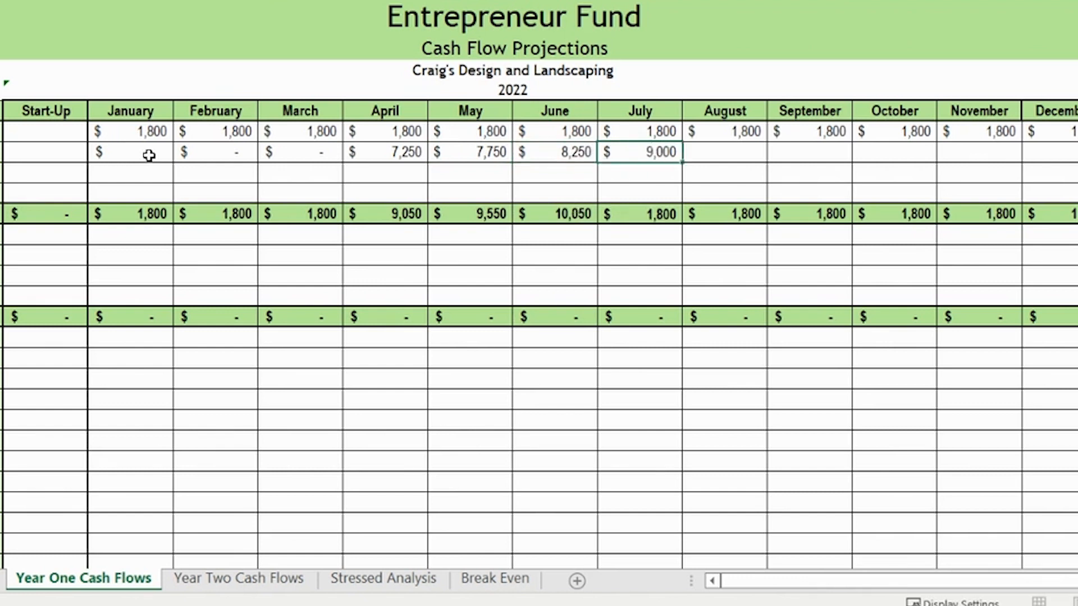
pyautogui.write('8,750')
pyautogui.press('Tab')
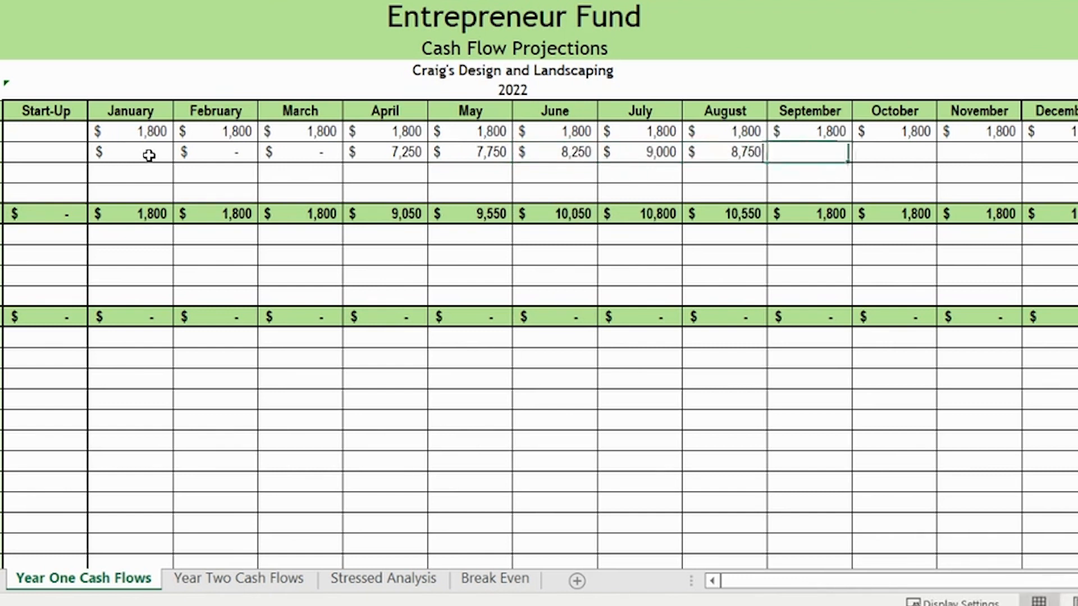
# Enter Landscaping Contracts sales of 8250 for September, 7250 for October, and 0 for November and December
pyautogui.write('8,250')
pyautogui.press('Tab')
pyautogui.write('7250')
pyautogui.press('Tab')
pyautogui.write('0')
pyautogui.press('Tab')
pyautogui.write('0')
pyautogui.press('Tab')
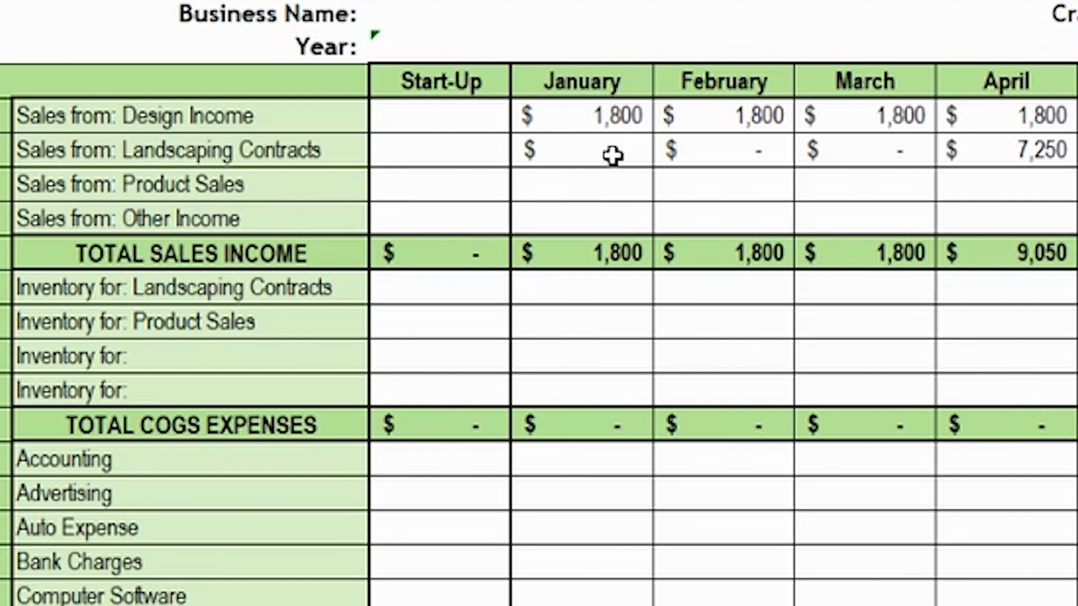
# Enter Product Sales income of 400 for each month from January through March
pyautogui.click(587, 181)
pyautogui.write('400')
pyautogui.press('Tab')
pyautogui.write('400')
pyautogui.press('Tab')
pyautogui.write('400')
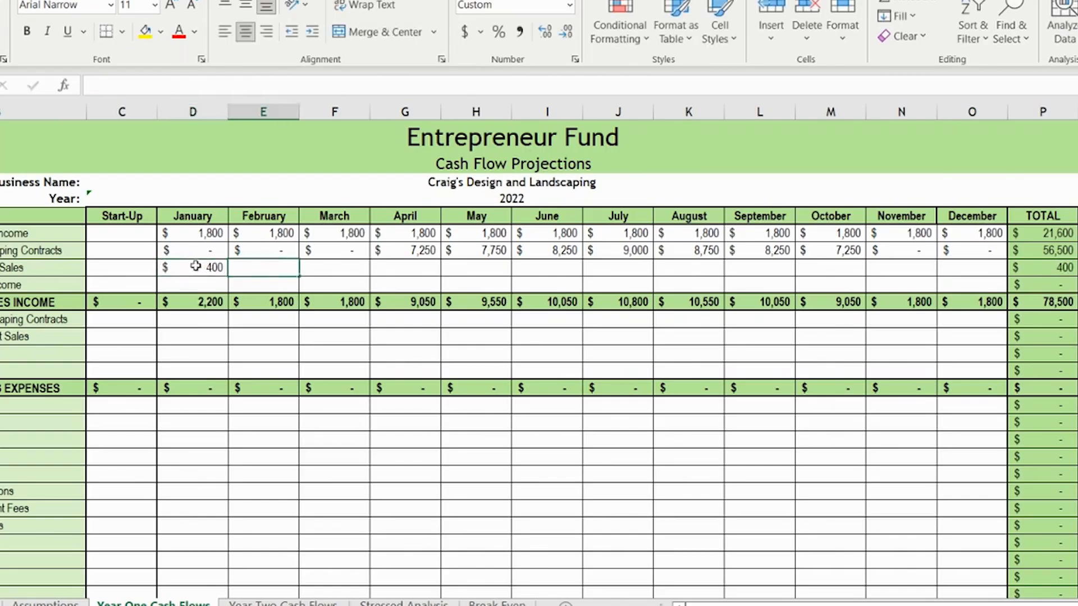
# Enter Product Sales income of 500 for April, 600 for May, 700 for June and 800 for July
pyautogui.press('Tab')
pyautogui.write('500')
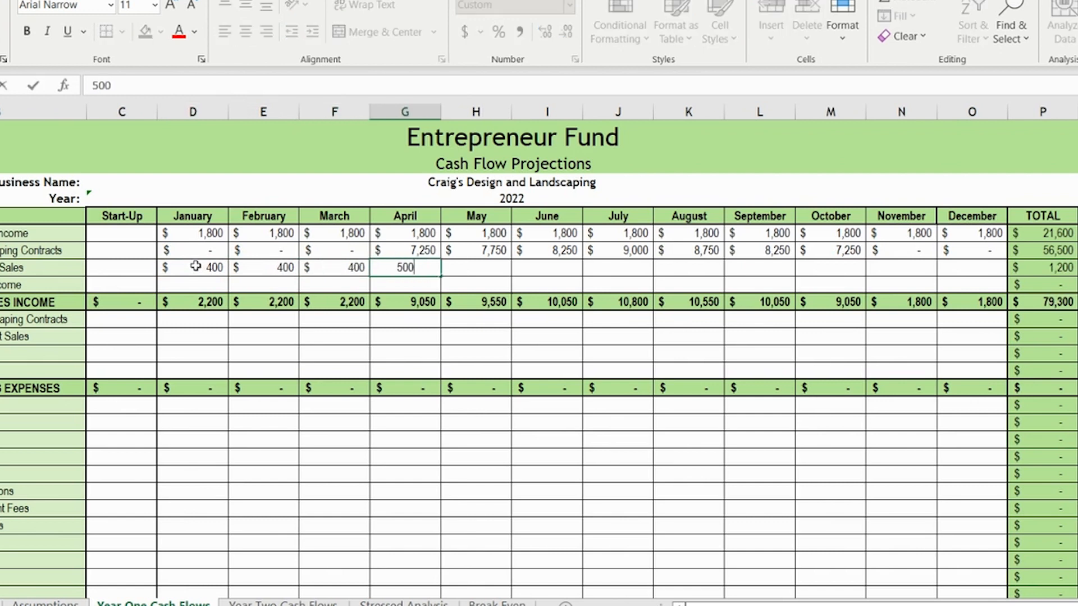
pyautogui.press('Tab')
pyautogui.write('600')
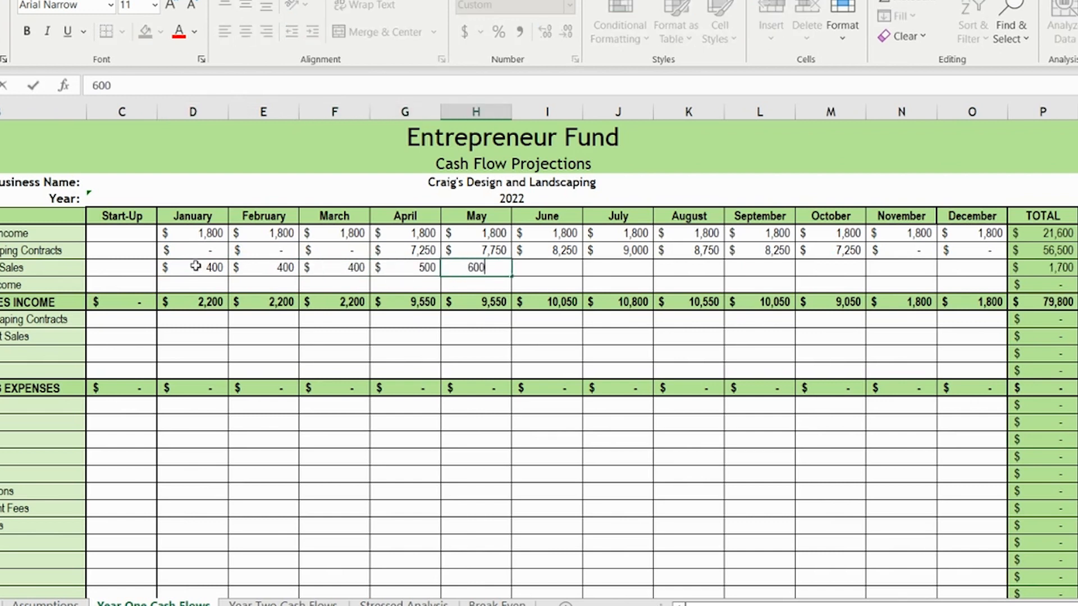
pyautogui.press('Tab')
pyautogui.write('700')
pyautogui.press('Tab')
pyautogui.write('800')
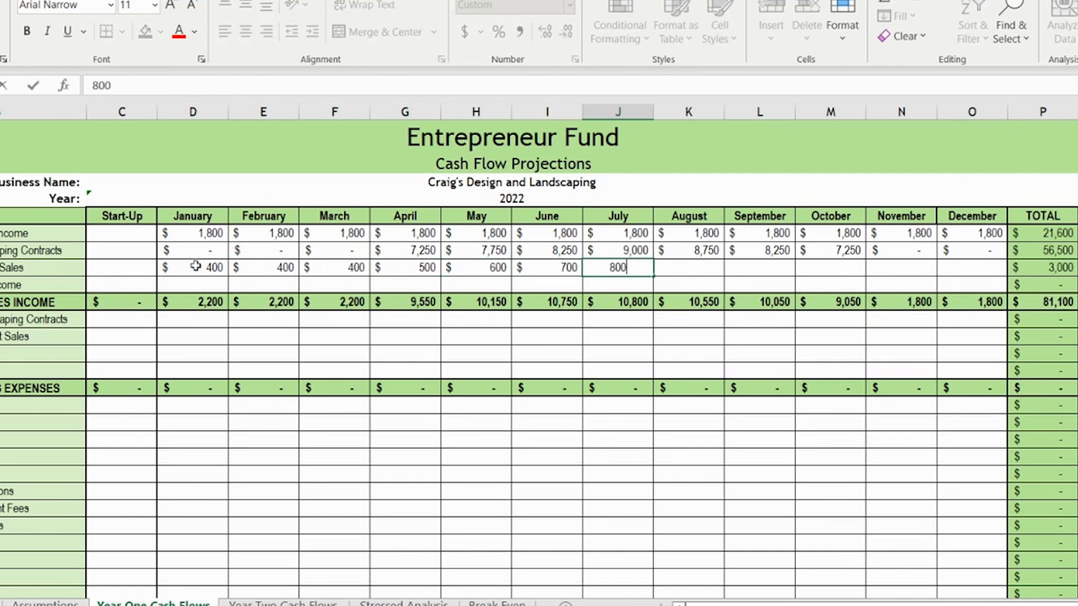
# Enter Product Sales income of 700 for August, 600 for September, 500 for October, and 400 for November and December
pyautogui.press('Tab')
pyautogui.write('700')
pyautogui.press('Tab')
pyautogui.write('600')
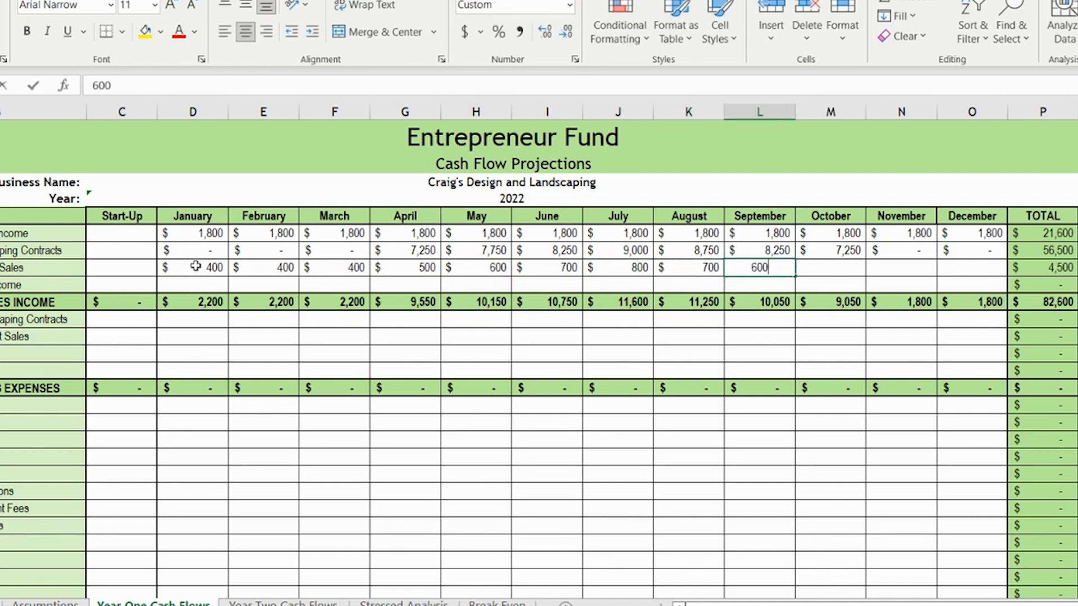
pyautogui.press('Tab')
pyautogui.write('500')
pyautogui.press('Tab')
pyautogui.write('400')
pyautogui.press('Tab')
pyautogui.write('400')
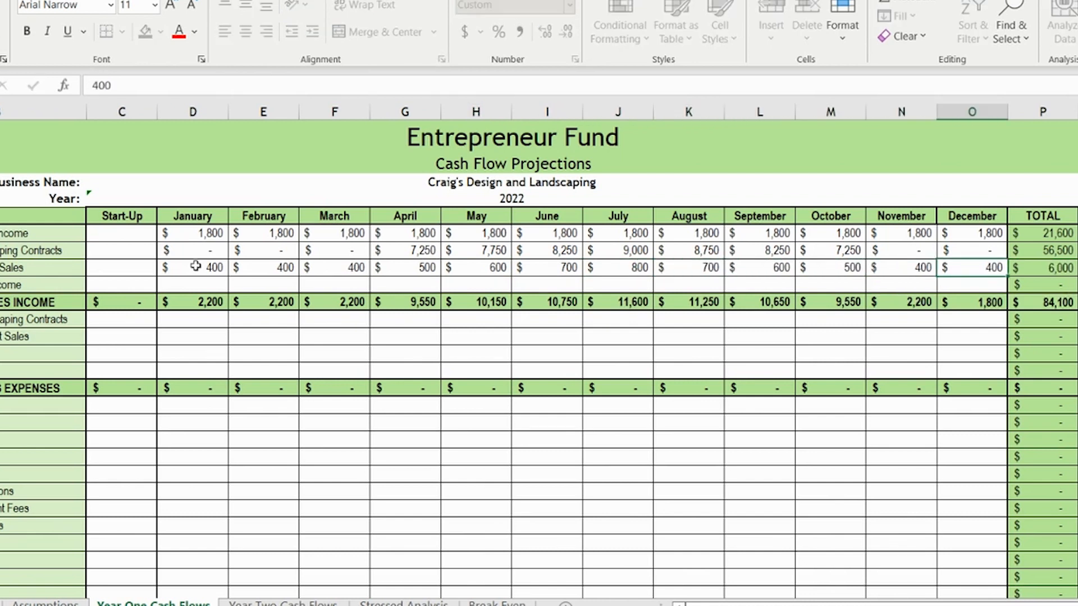
pyautogui.press('Tab')
pyautogui.hotkey('shift', 'space')
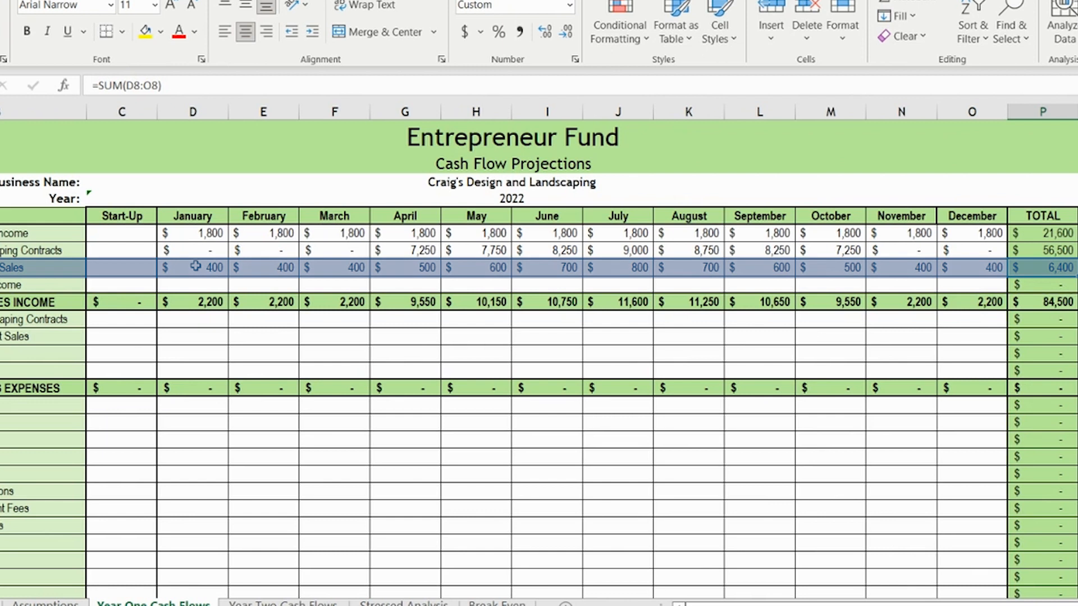
# Enter Other Income sales of 0 for every month from January through December
pyautogui.click(191, 285)
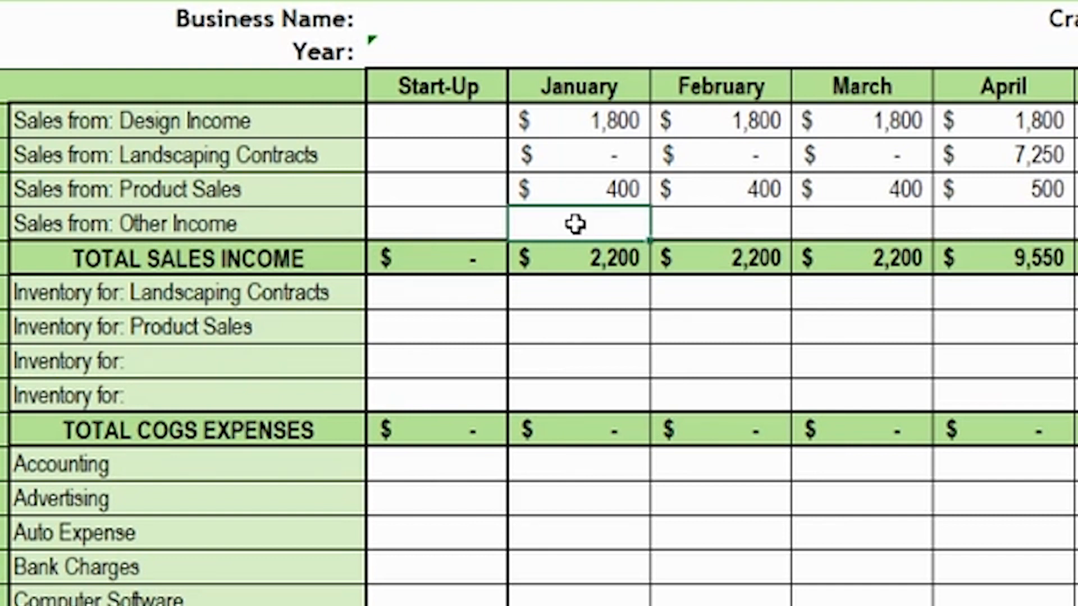
pyautogui.write('0')
pyautogui.press('Tab')
pyautogui.write('0')
pyautogui.press('Tab')
pyautogui.write('0')
pyautogui.press('Tab')
pyautogui.write('0')
pyautogui.press('Tab')
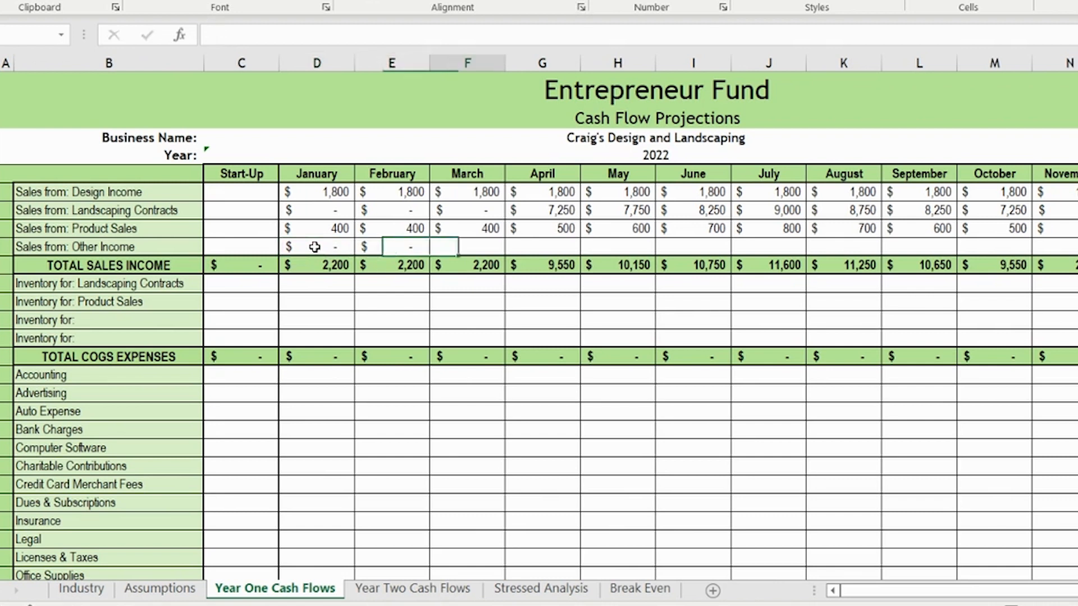
pyautogui.write('0\t0\t0\t0\t0\t0\t0\t0')
pyautogui.hotkey('shift', 'space')
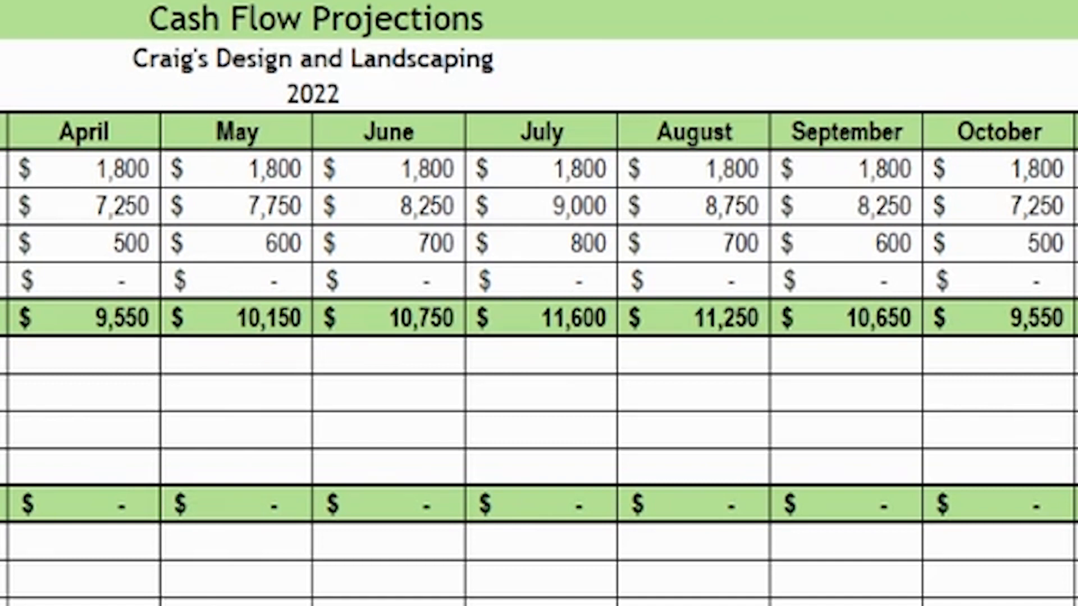
# Calculate April's Landscaping Contracts inventory as .5 times that month's Landscaping Contracts sales, and copy the formula through October
pyautogui.write('=.5*')
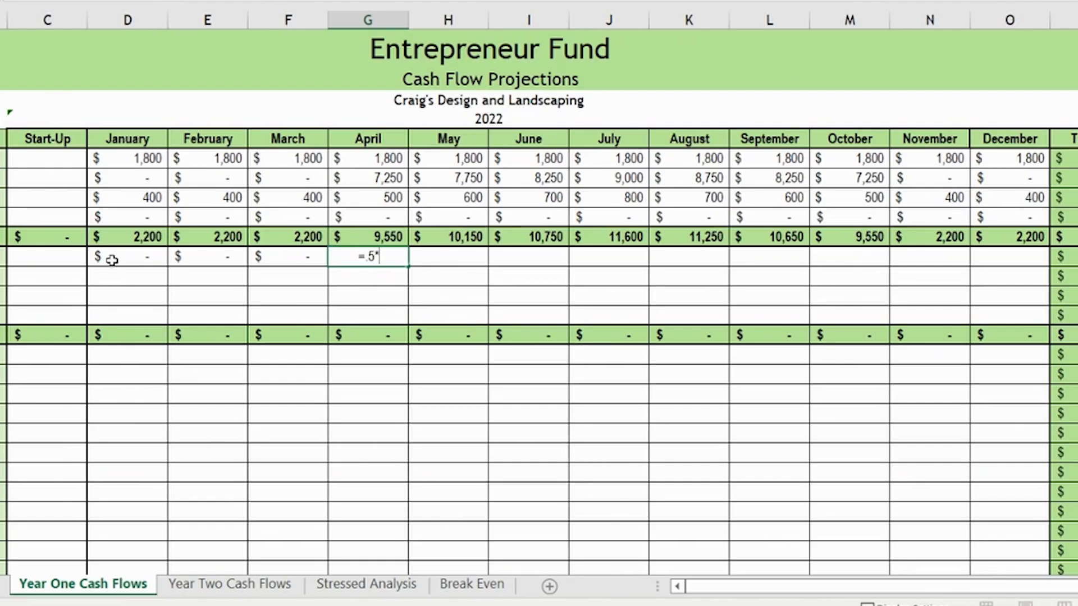
pyautogui.click(357, 179)
pyautogui.press('Return')
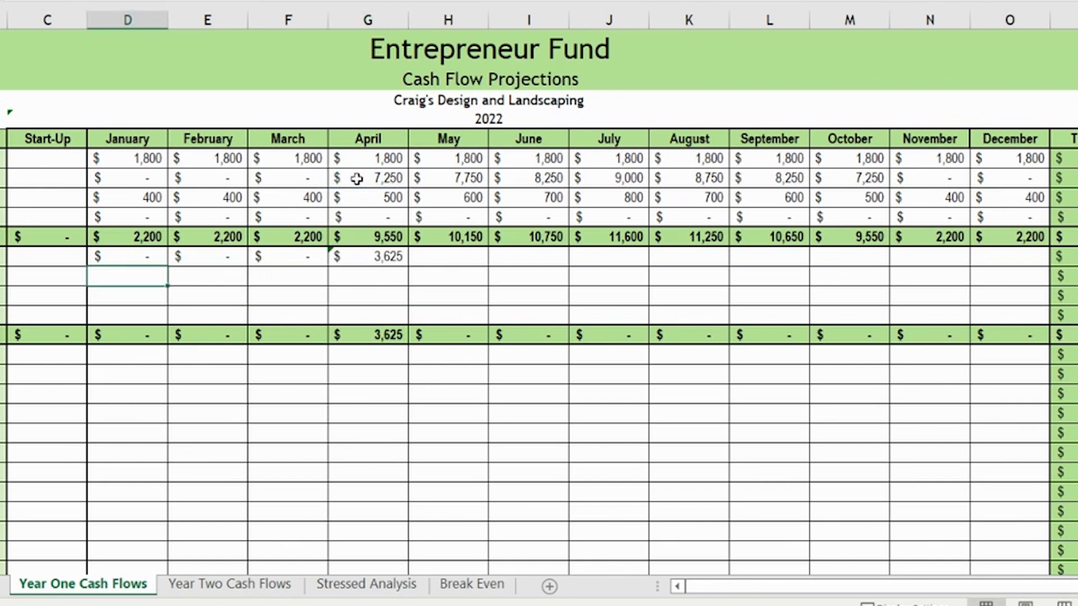
pyautogui.click(385, 264)
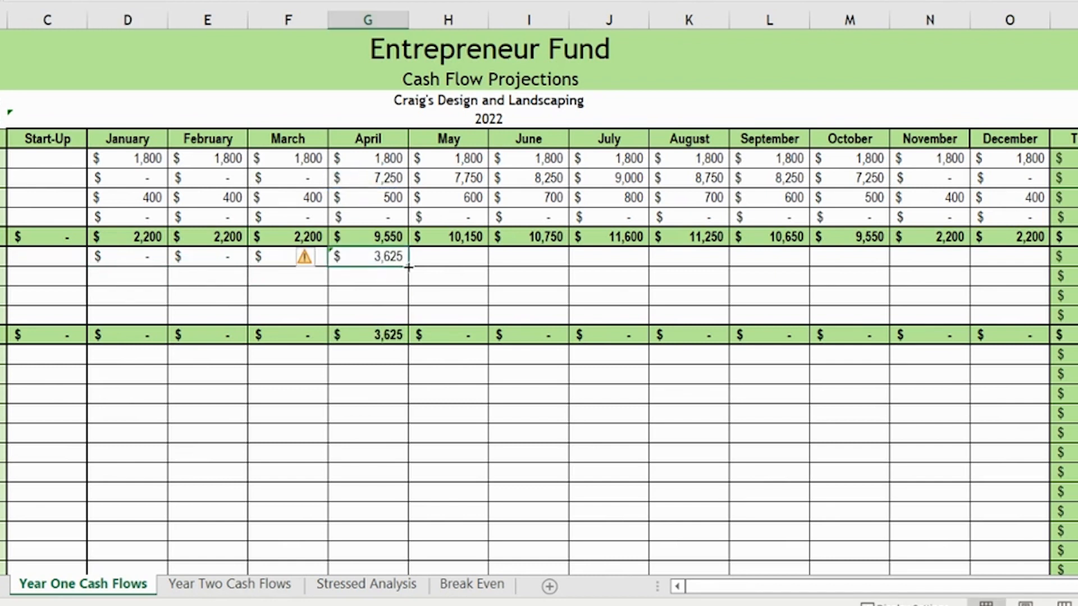
pyautogui.moveTo(431, 265); pyautogui.dragTo(885, 261)
# Enter Landscaping Contracts inventory of 0 for November and December
pyautogui.click(934, 259)
pyautogui.write('0')
pyautogui.press('Tab')
pyautogui.write('0')
pyautogui.press('Tab')
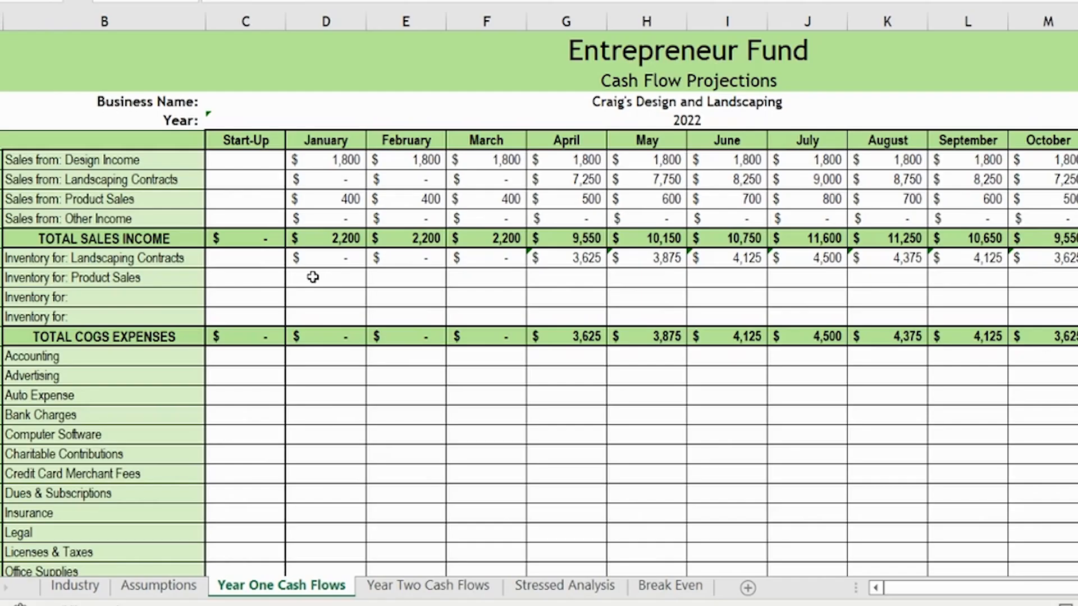
# Enter Product Sales inventory of 300 for every month from January through December
pyautogui.click(651, 293)
pyautogui.write('300')
pyautogui.press('Tab')
pyautogui.write('30')
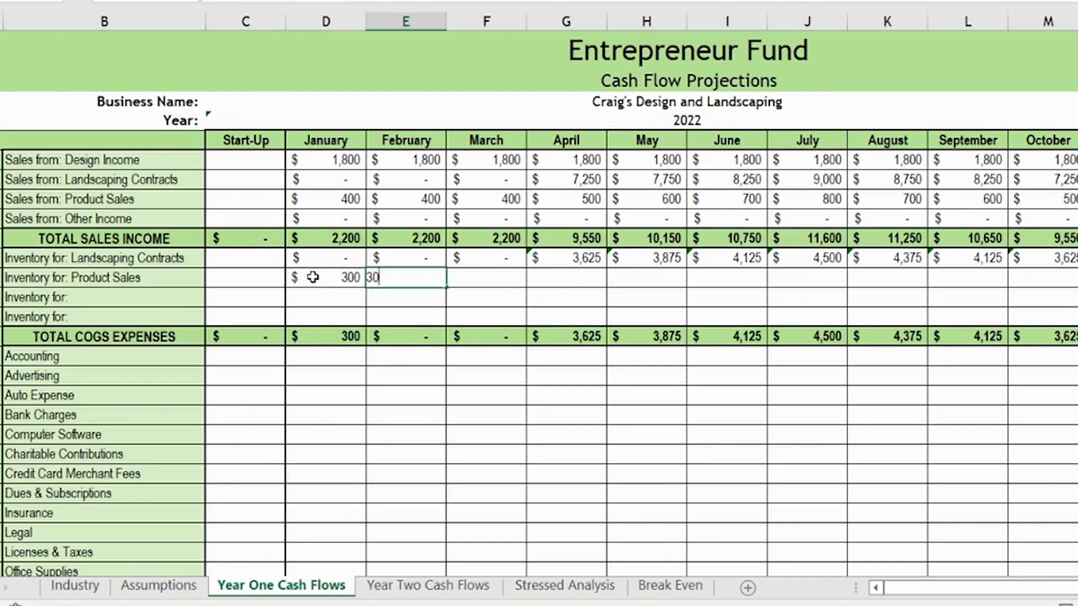
pyautogui.write('0\t300\t300\t300\t300')
pyautogui.press('Tab')
pyautogui.write('300')
pyautogui.press('Tab')
pyautogui.write('300')
pyautogui.press('Tab')
pyautogui.write('300')
pyautogui.press('Tab')
pyautogui.write('300')
pyautogui.press('Tab')
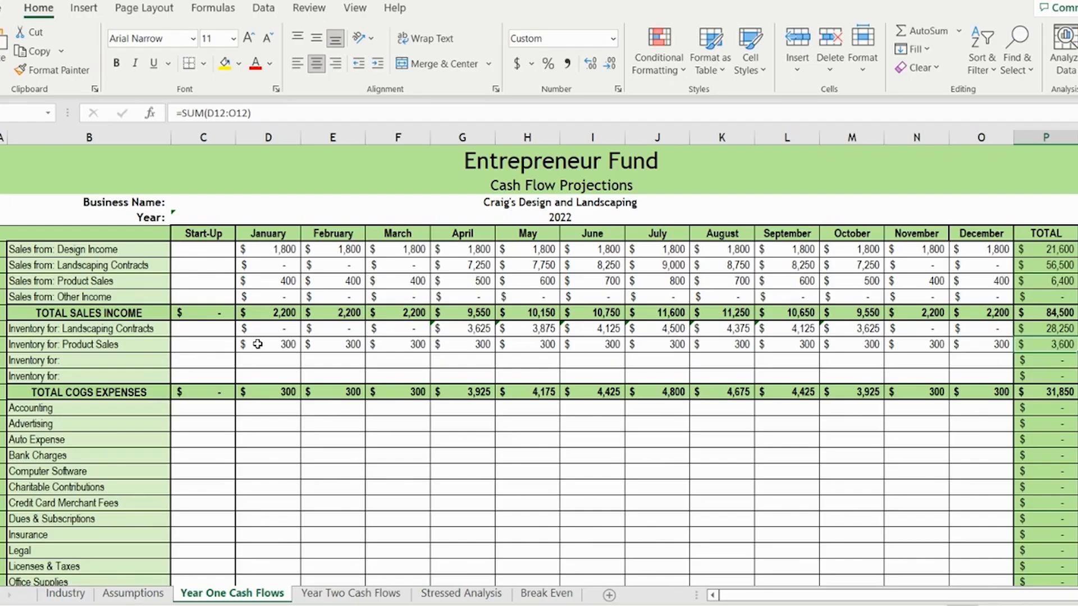
pyautogui.scroll(-4, 258, 344)
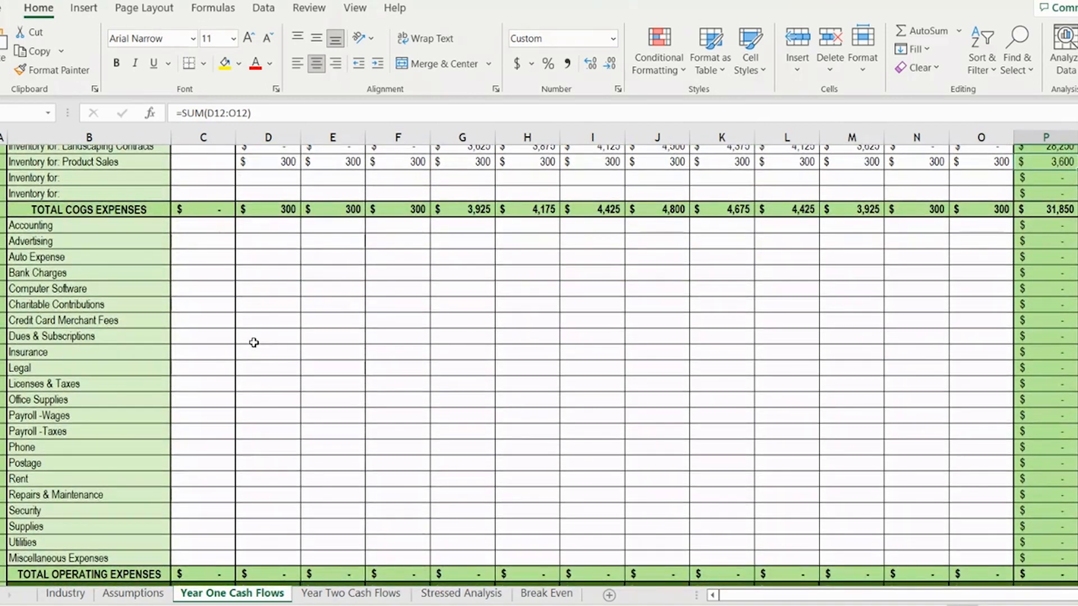